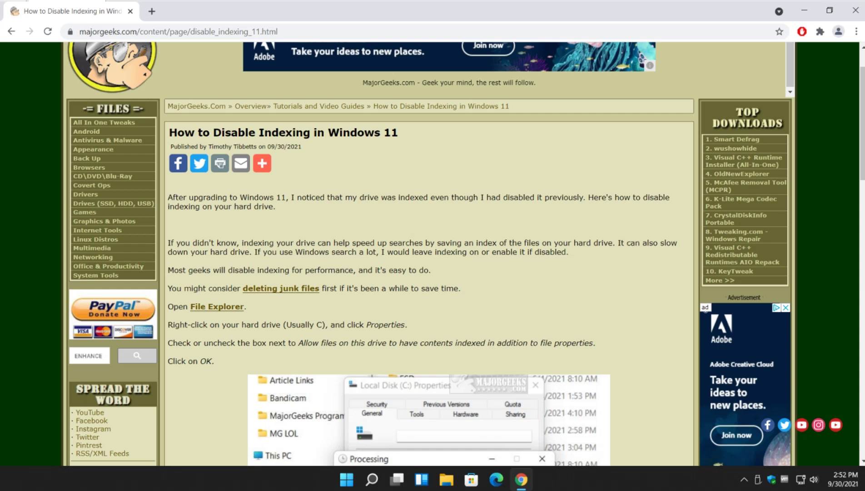
Briefly open and close Windows search, then open the 'deleting junk files' article in a new tab
click(373, 479)
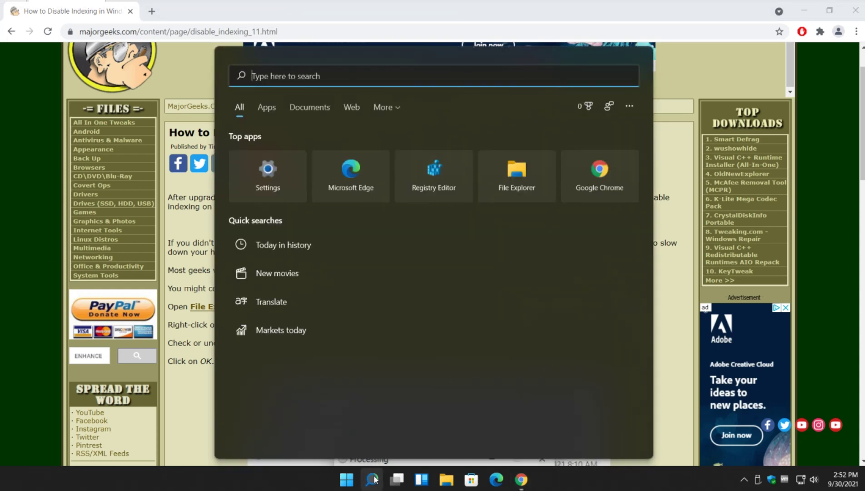
click(188, 427)
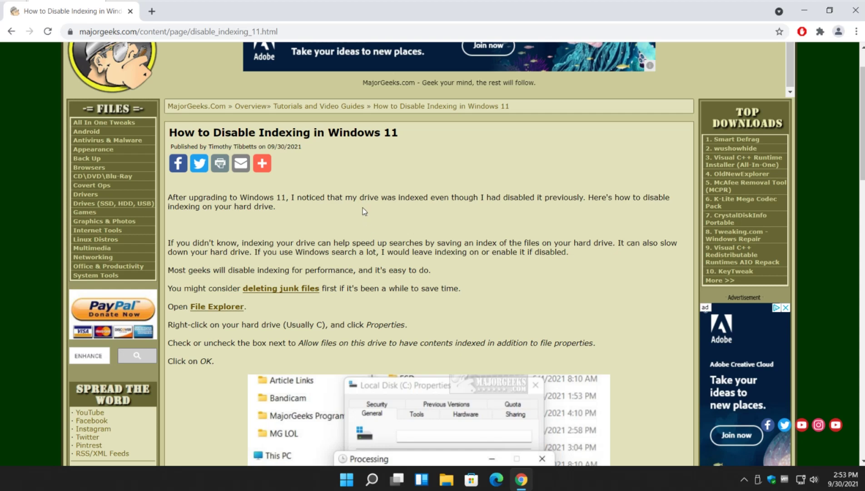
click(304, 289)
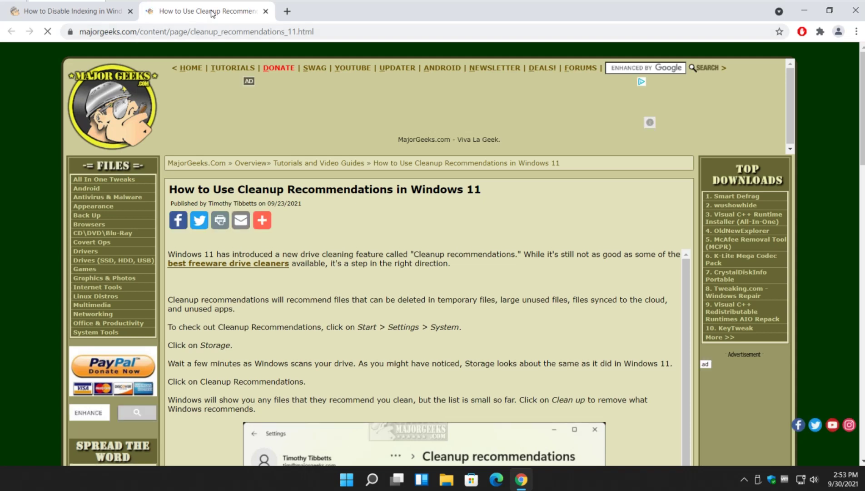
Close the Cleanup Recommendations tab and scroll the Disable Indexing guide to its uncheck-and-confirm screenshot
middle_click(211, 13)
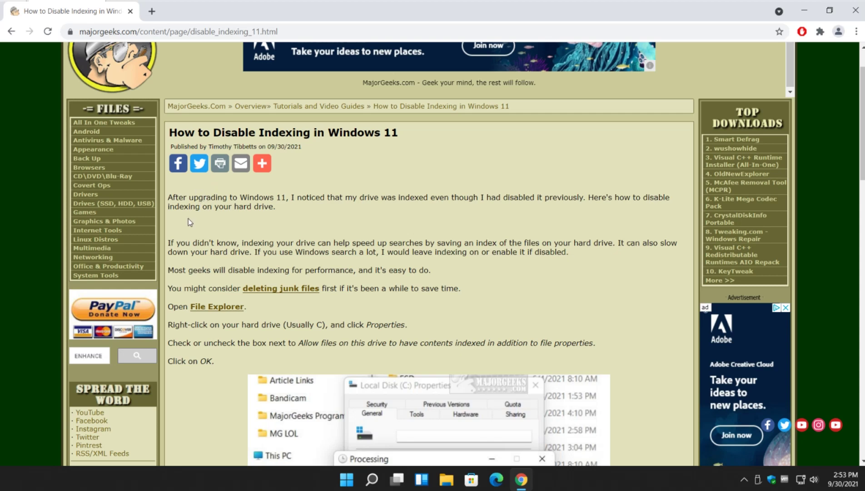
scroll(188, 217, down, 1)
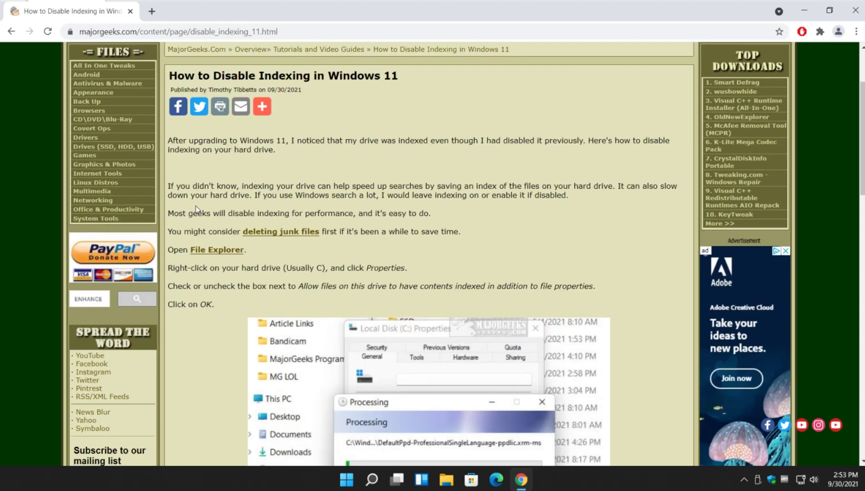
scroll(191, 212, down, 1)
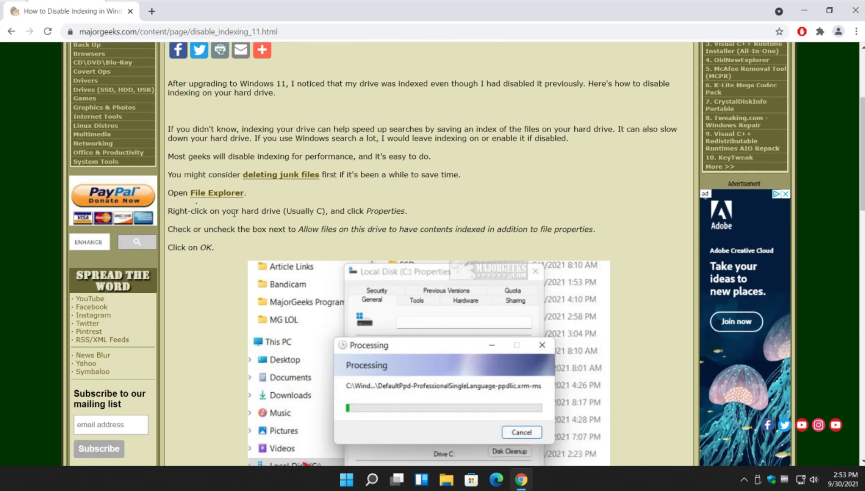
scroll(232, 211, down, 1)
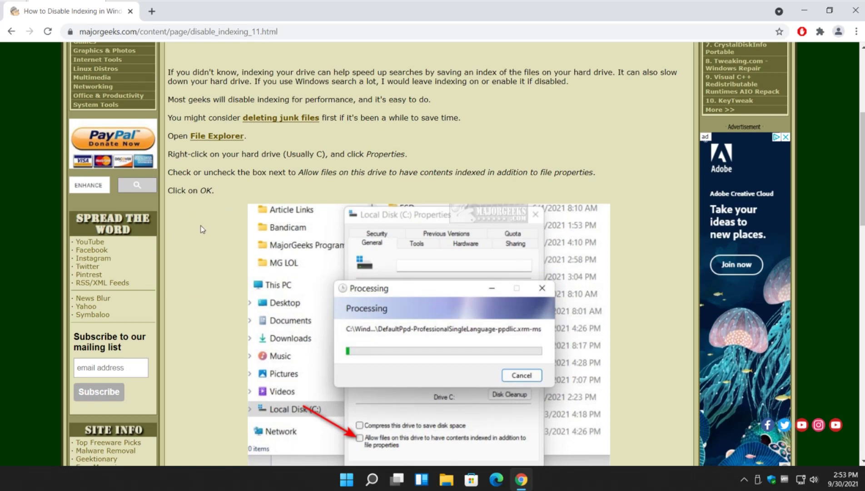
scroll(198, 225, down, 1)
scroll(199, 225, down, 1)
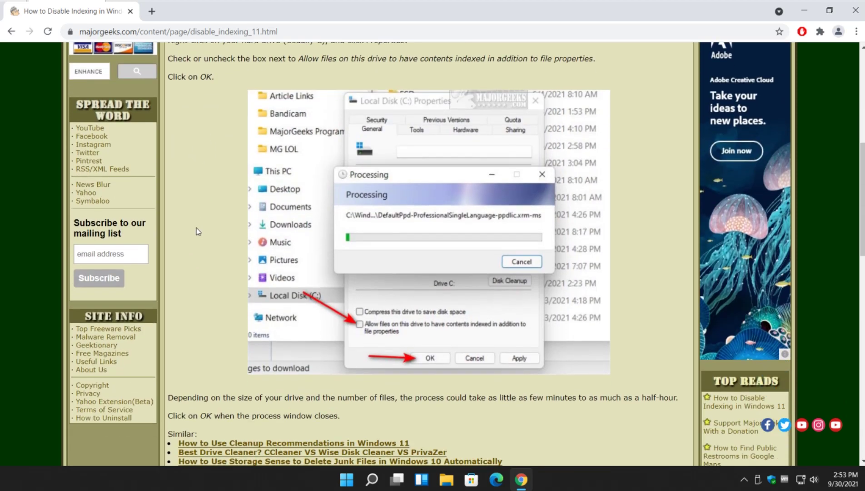
scroll(205, 228, up, 1)
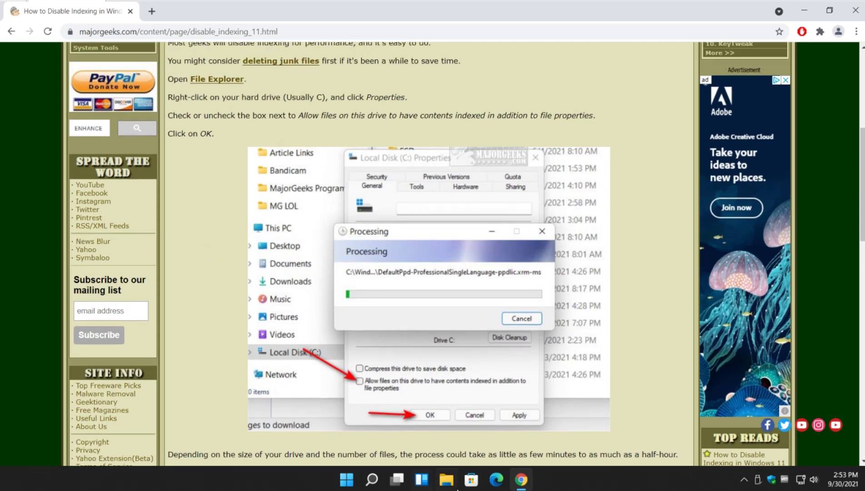
Open Local Disk (C:) Properties from This PC in File Explorer and reposition the dialog
click(445, 481)
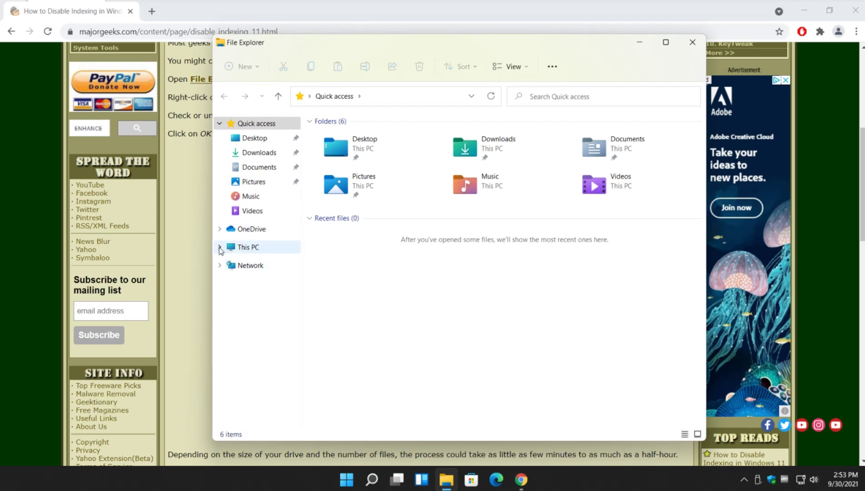
click(219, 248)
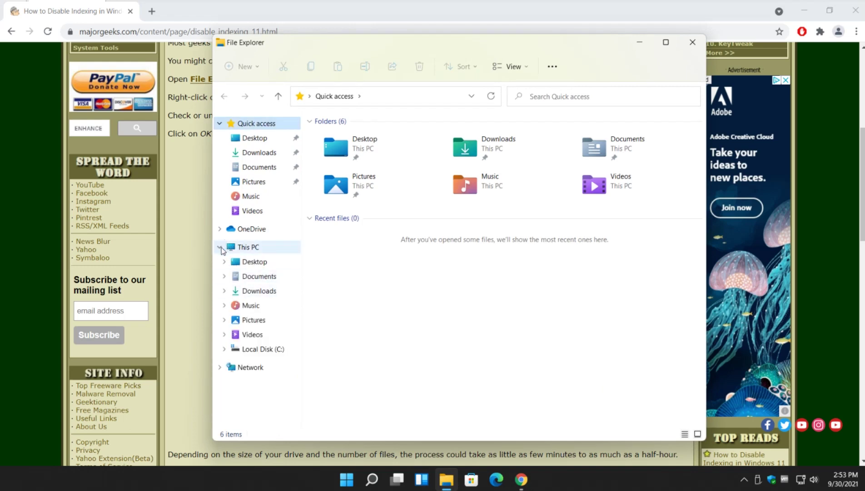
click(270, 350)
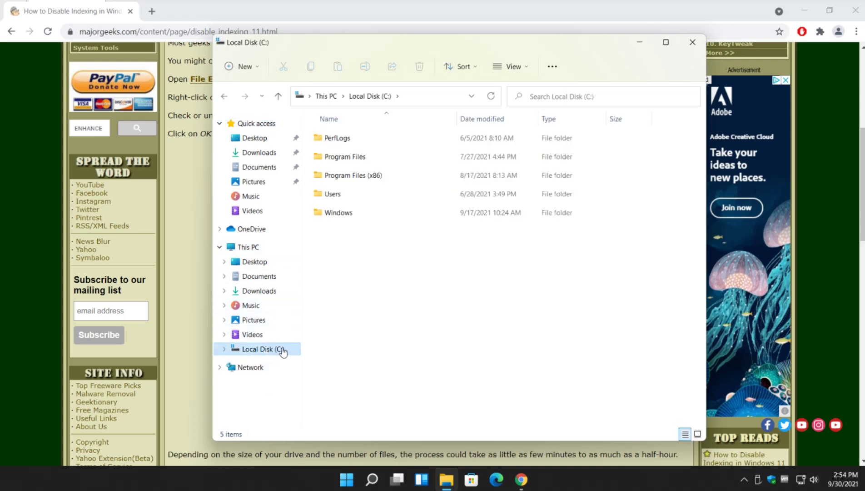
right_click(284, 381)
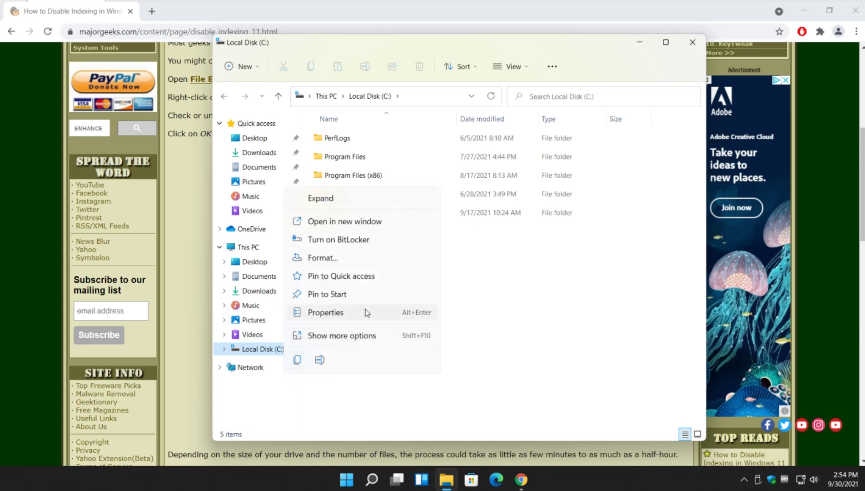
click(354, 313)
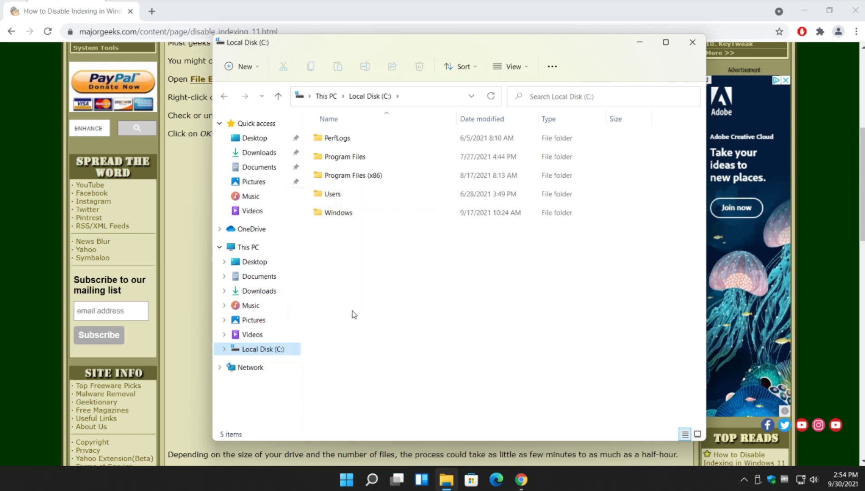
mouse_move(445, 193)
mouse_down()
mouse_move(385, 129)
mouse_move(384, 70)
mouse_up()
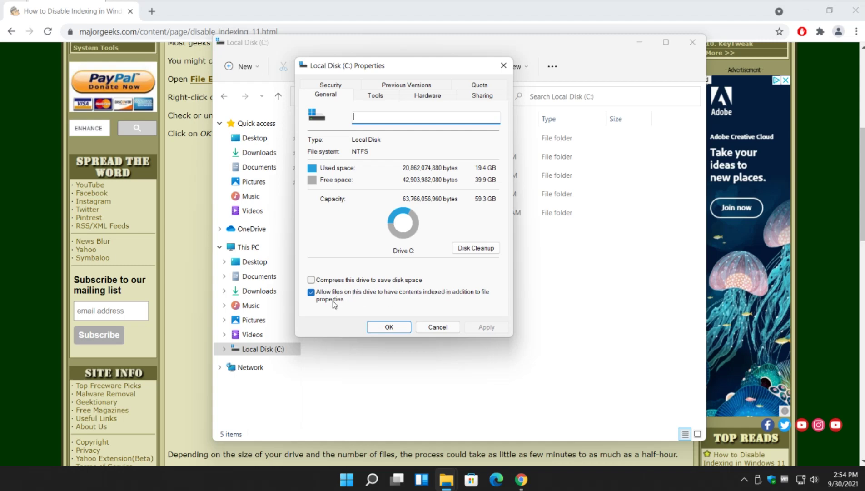
Uncheck 'Allow files on this drive to have contents indexed' for drive C and apply
click(312, 292)
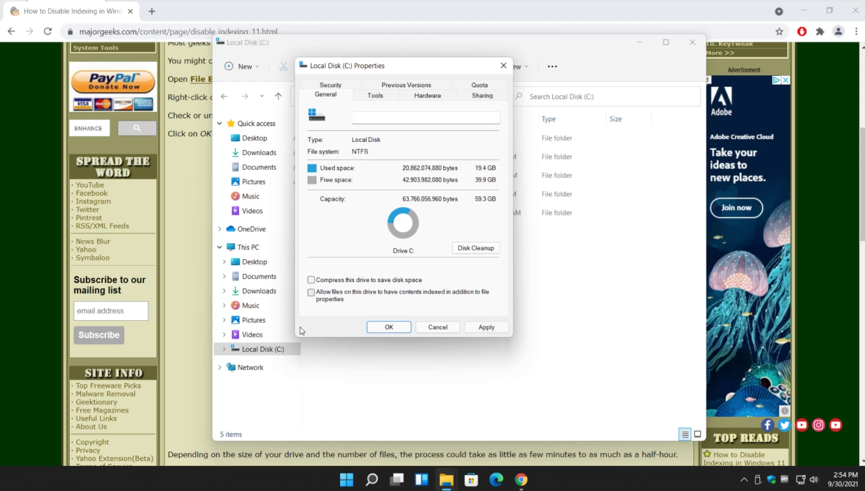
click(497, 329)
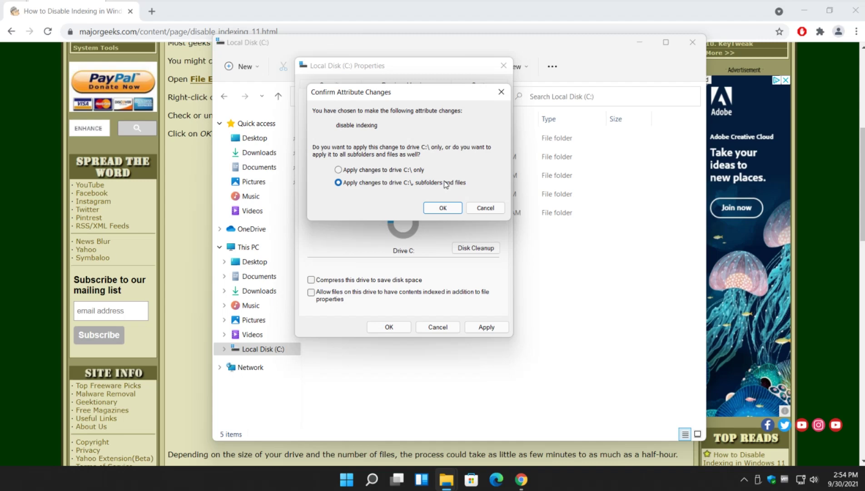
Confirm applying to drive C subfolders and files, grant admin access, and Ignore All errors
click(447, 209)
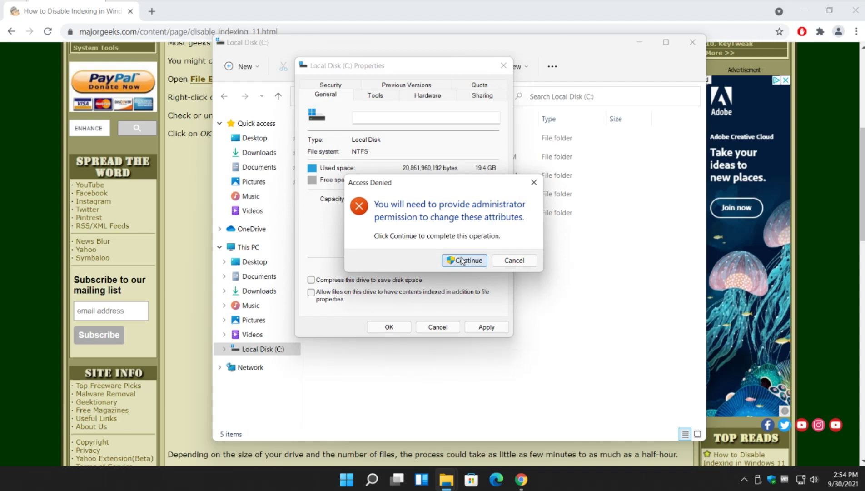
click(461, 259)
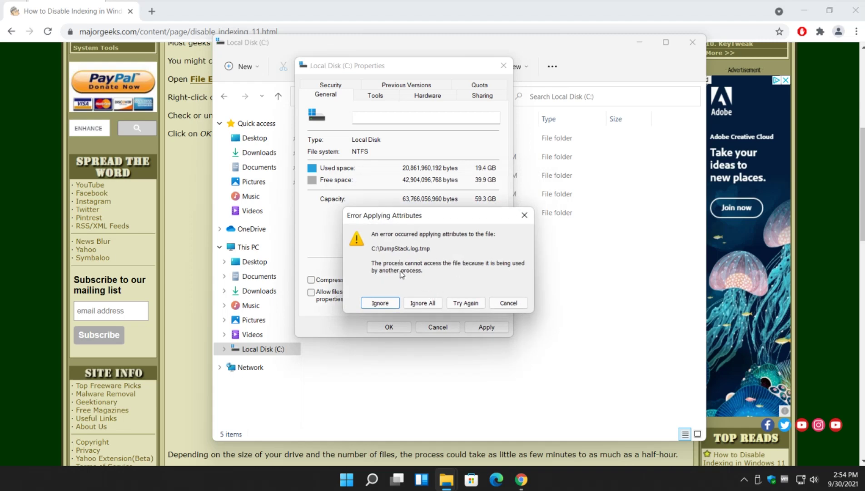
click(422, 303)
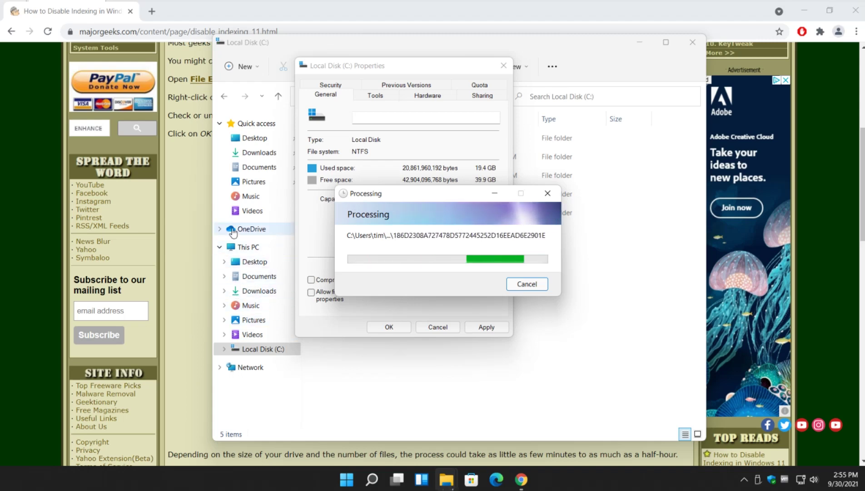
click(183, 222)
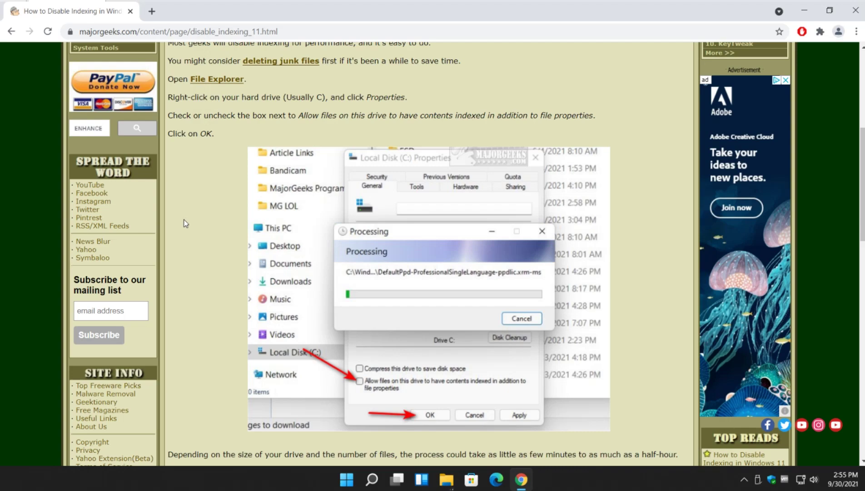
Minimize Chrome to check the indexing-removal progress dialog, then restore the Disable Indexing guide
scroll(183, 223, up, 6)
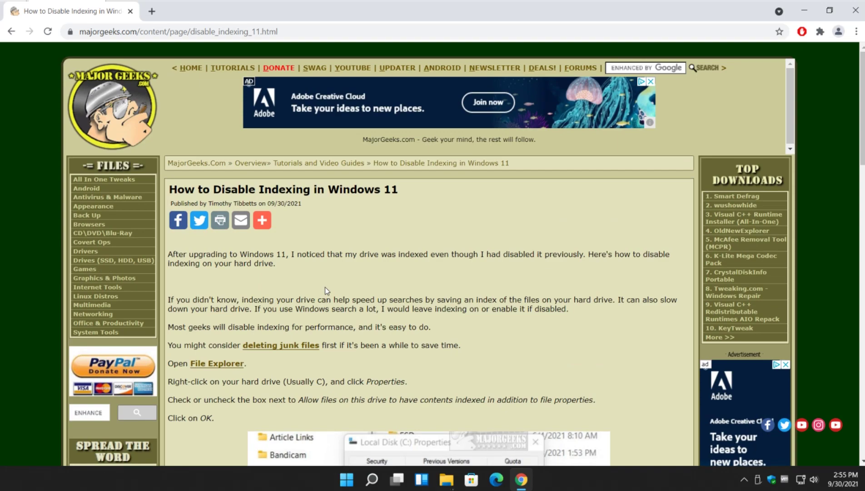
click(521, 479)
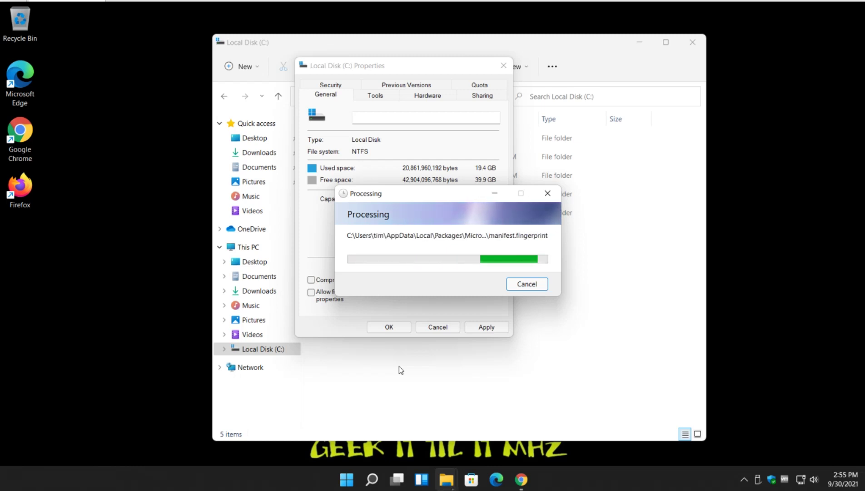
mouse_move(478, 196)
mouse_down()
mouse_move(188, 329)
mouse_move(30, 440)
mouse_move(409, 179)
mouse_move(14, 429)
mouse_move(96, 371)
mouse_move(204, 223)
mouse_up()
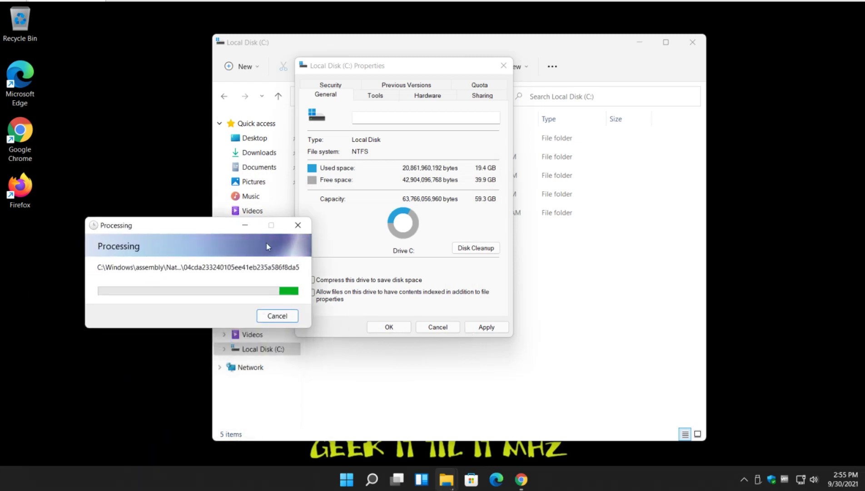
drag(196, 225, 438, 168)
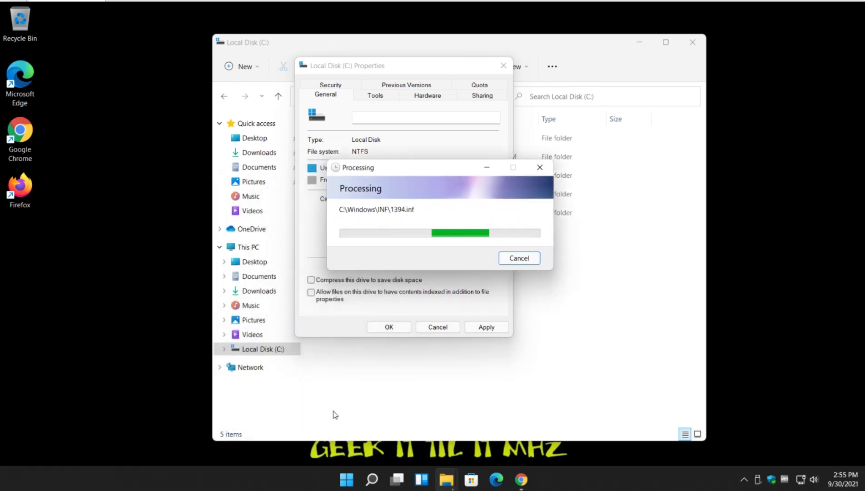
click(521, 479)
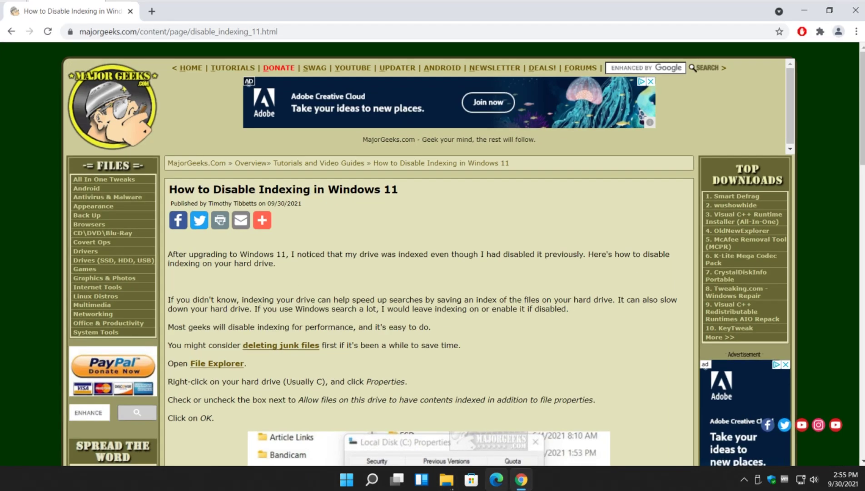